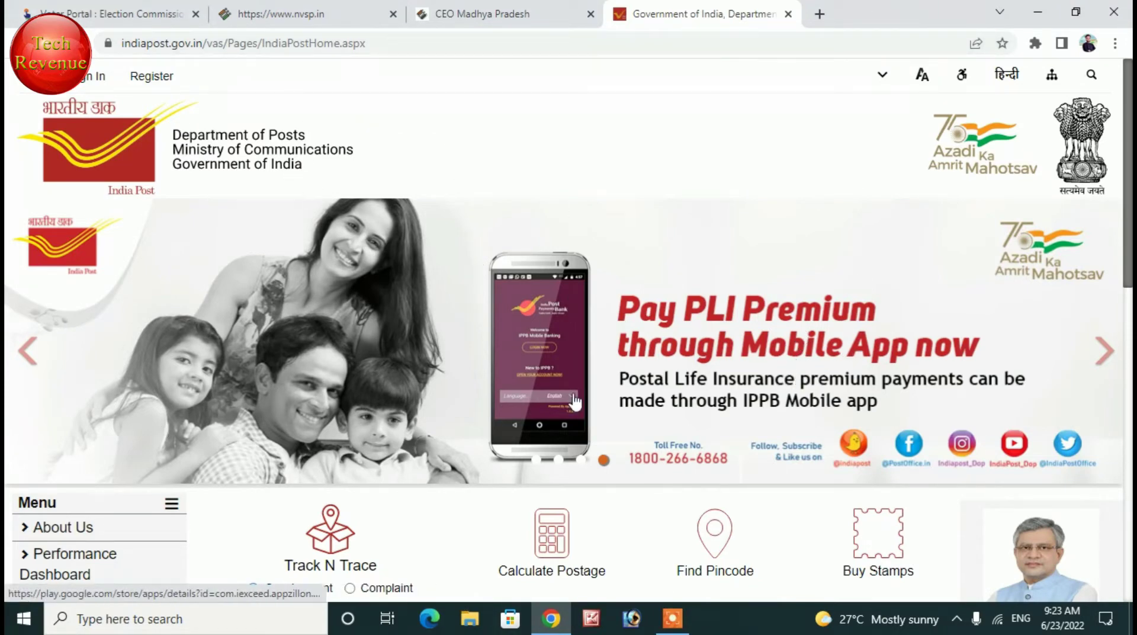
Step: Open the retail user registration form on the India Post website
{"action": "scroll", "coordinate": [447, 325], "scroll_direction": "down", "scroll_amount": 3}
{"action": "scroll", "coordinate": [447, 325], "scroll_direction": "down", "scroll_amount": 3}
{"action": "scroll", "coordinate": [446, 322], "scroll_direction": "up", "scroll_amount": 6}
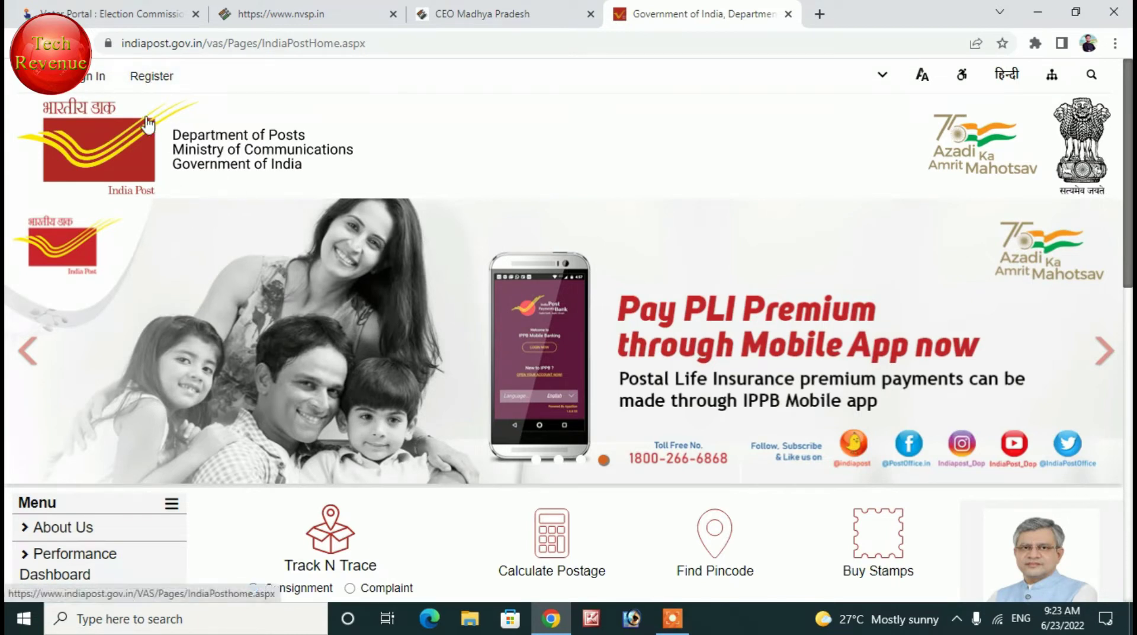
{"action": "left_click", "coordinate": [143, 85]}
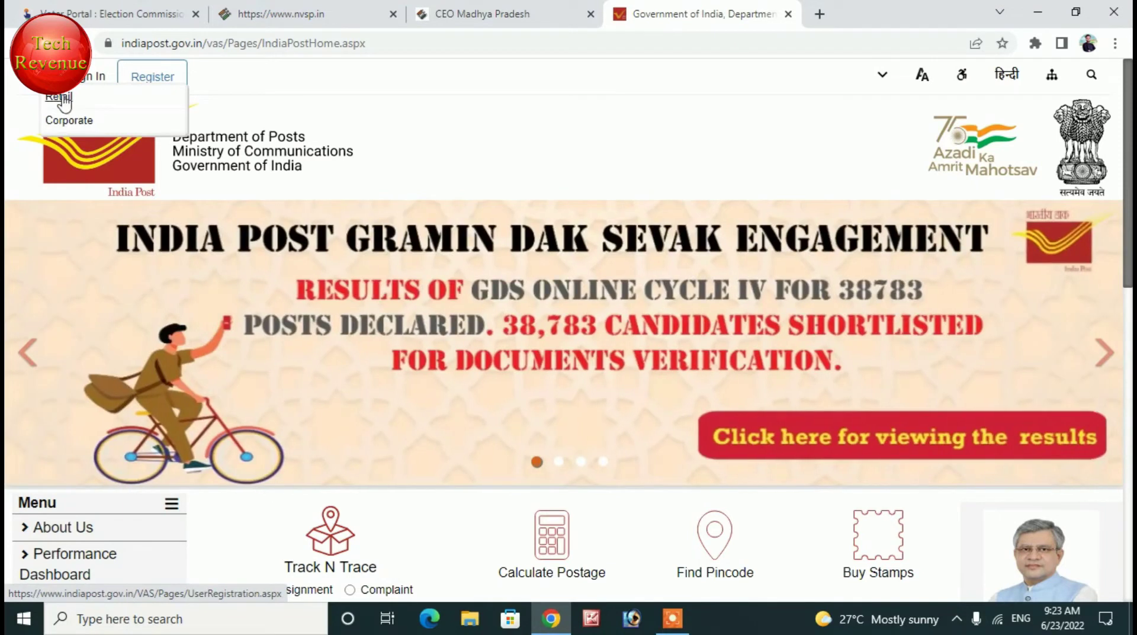
{"action": "left_click", "coordinate": [58, 101]}
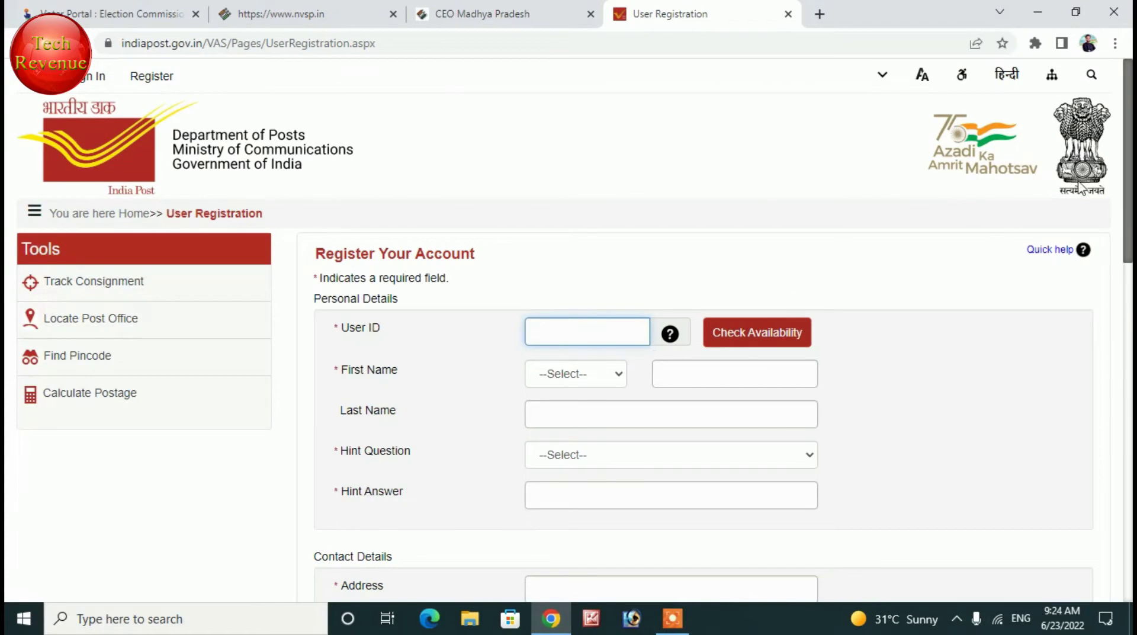
Step: Enter a user ID in the registration form and check its availability
{"action": "scroll", "coordinate": [628, 219], "scroll_direction": "down", "scroll_amount": 1}
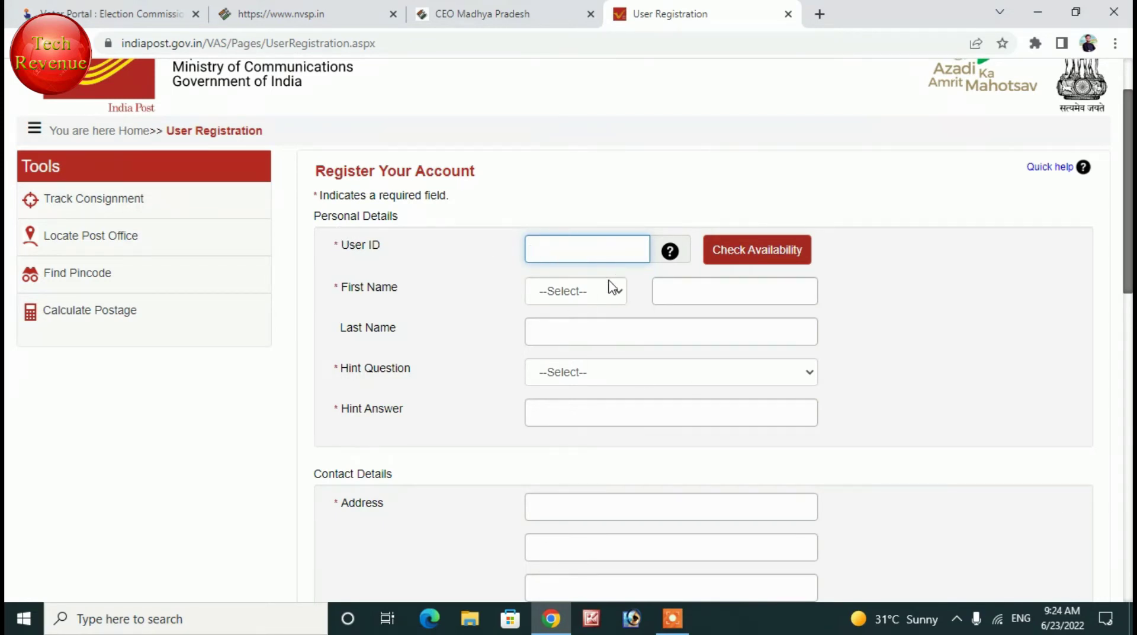
{"action": "left_click", "coordinate": [670, 251]}
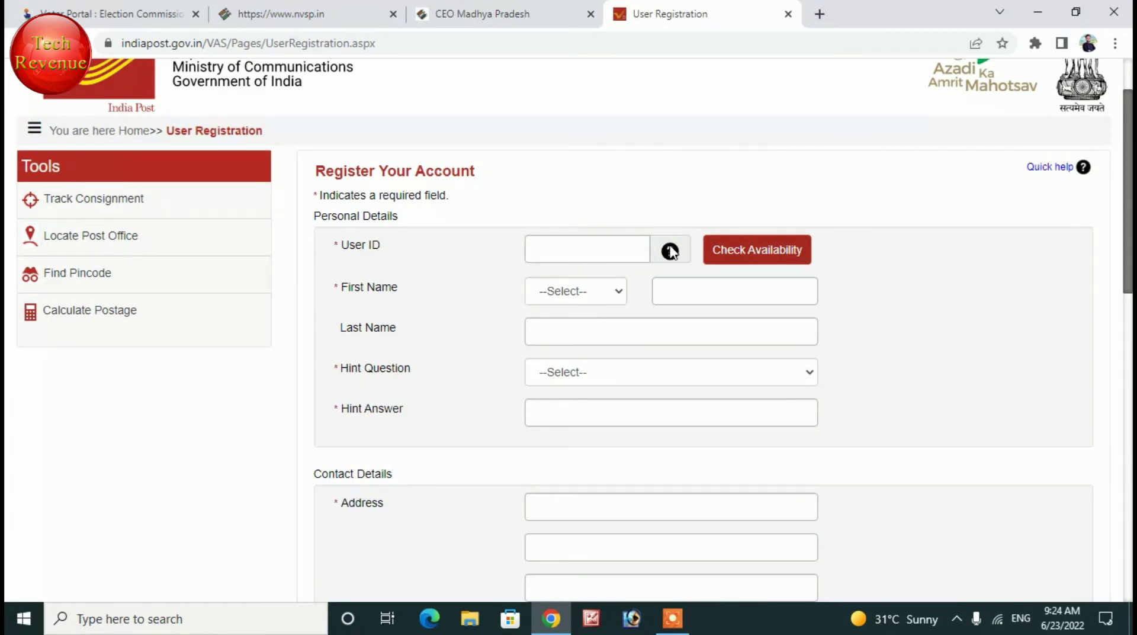
{"action": "left_click", "coordinate": [578, 251]}
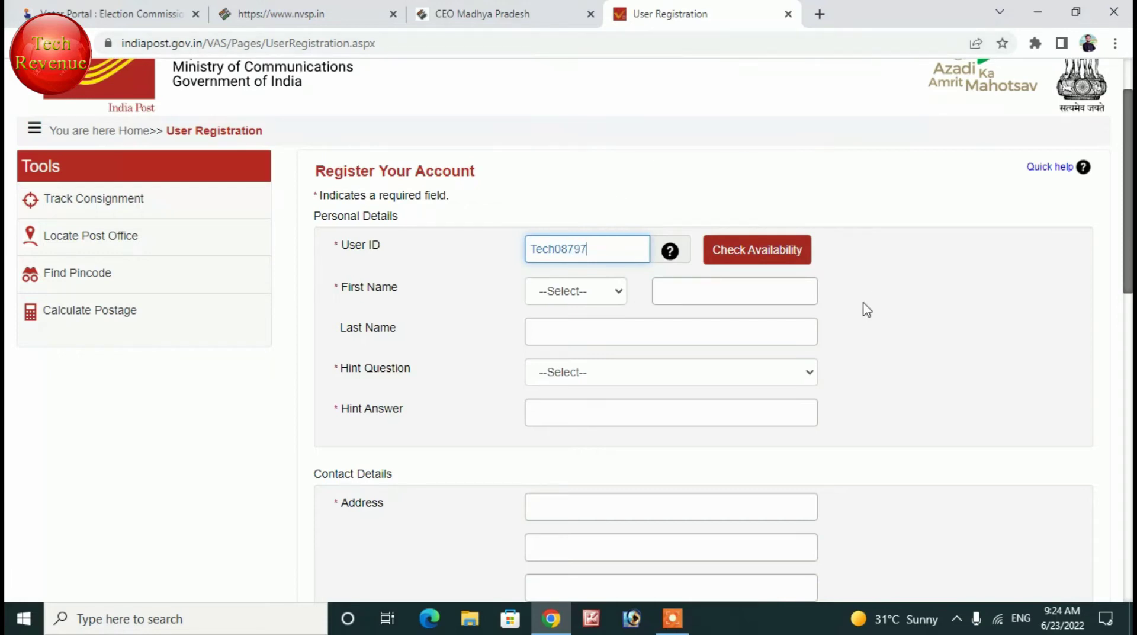
{"action": "left_click", "coordinate": [754, 252]}
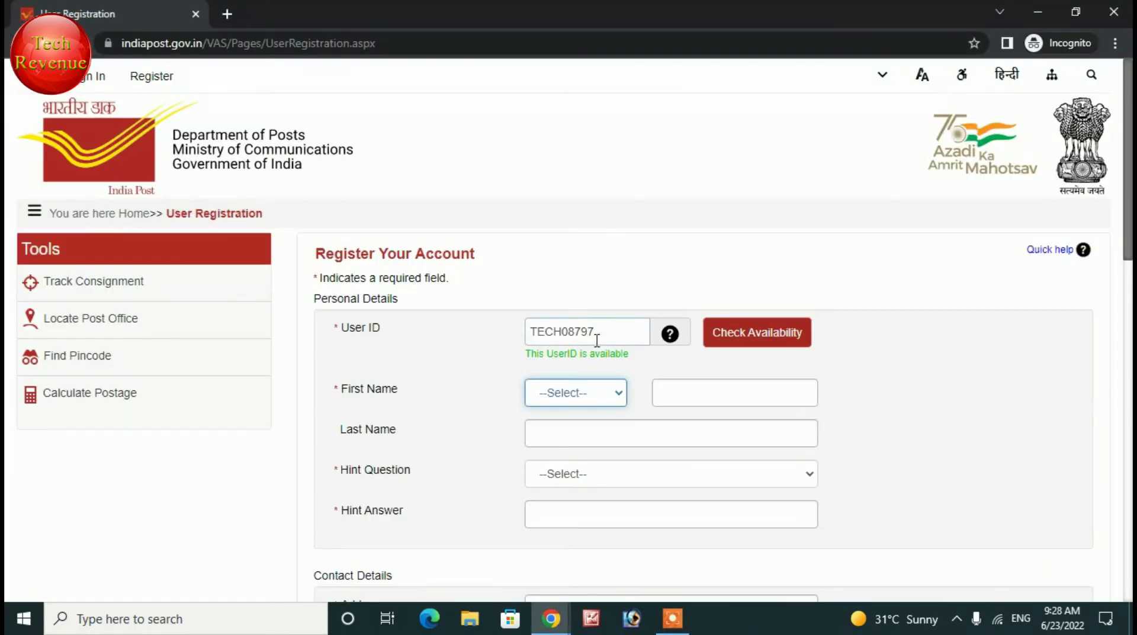
{"action": "left_click_drag", "start_coordinate": [525, 354], "coordinate": [653, 361]}
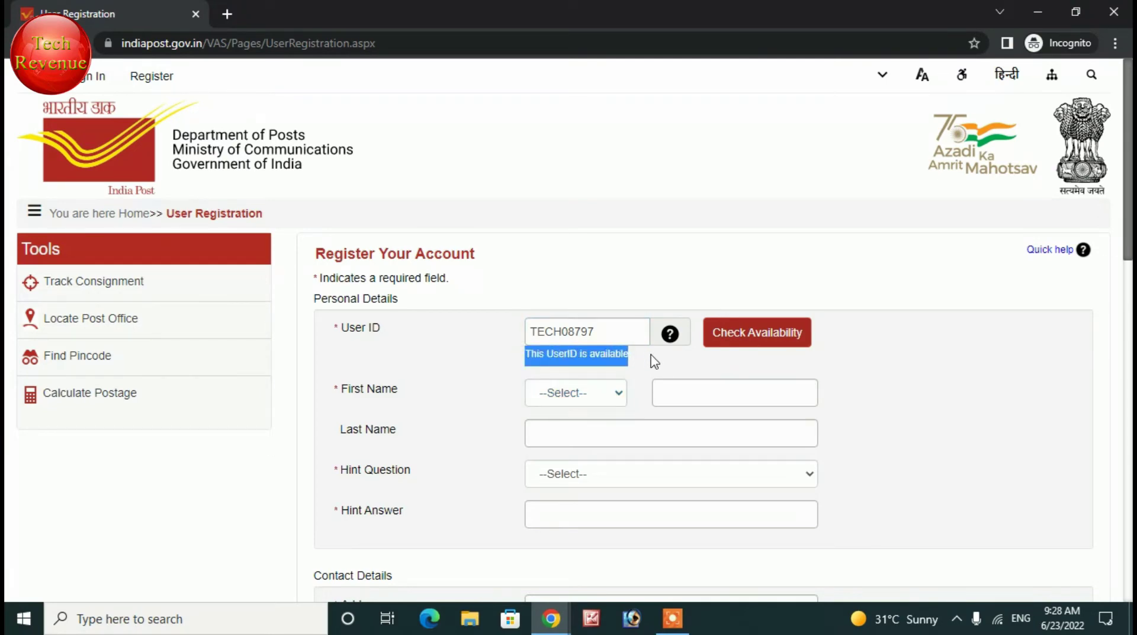
{"action": "left_click", "coordinate": [661, 367]}
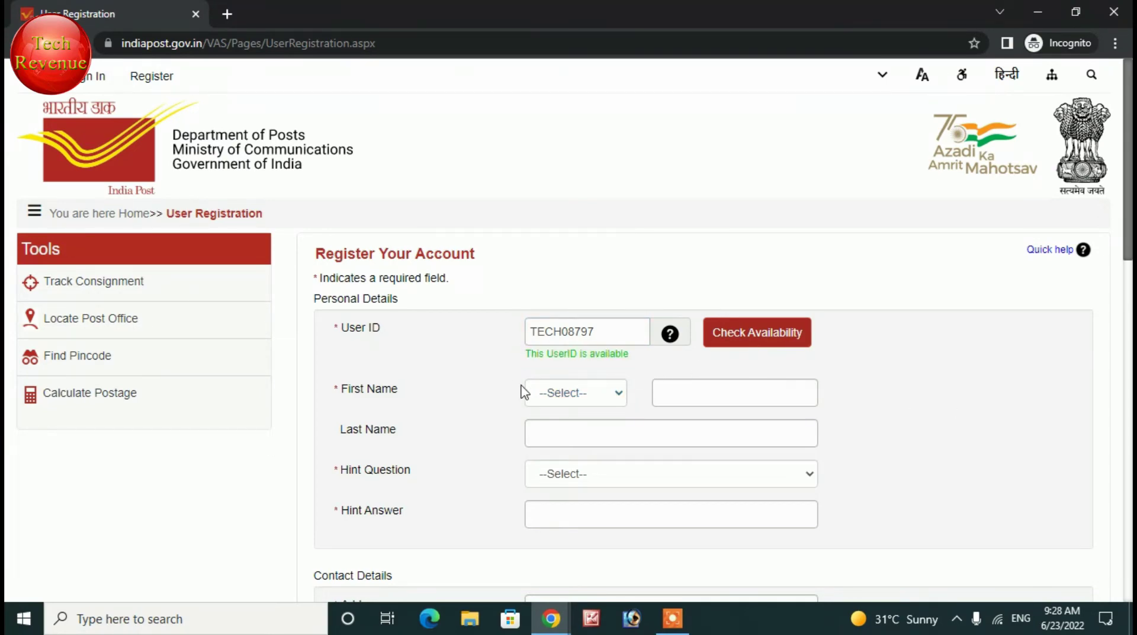
Step: Set the title to Mr. and choose "What is the name of your first school?" as the hint question
{"action": "scroll", "coordinate": [616, 367], "scroll_direction": "down", "scroll_amount": 3}
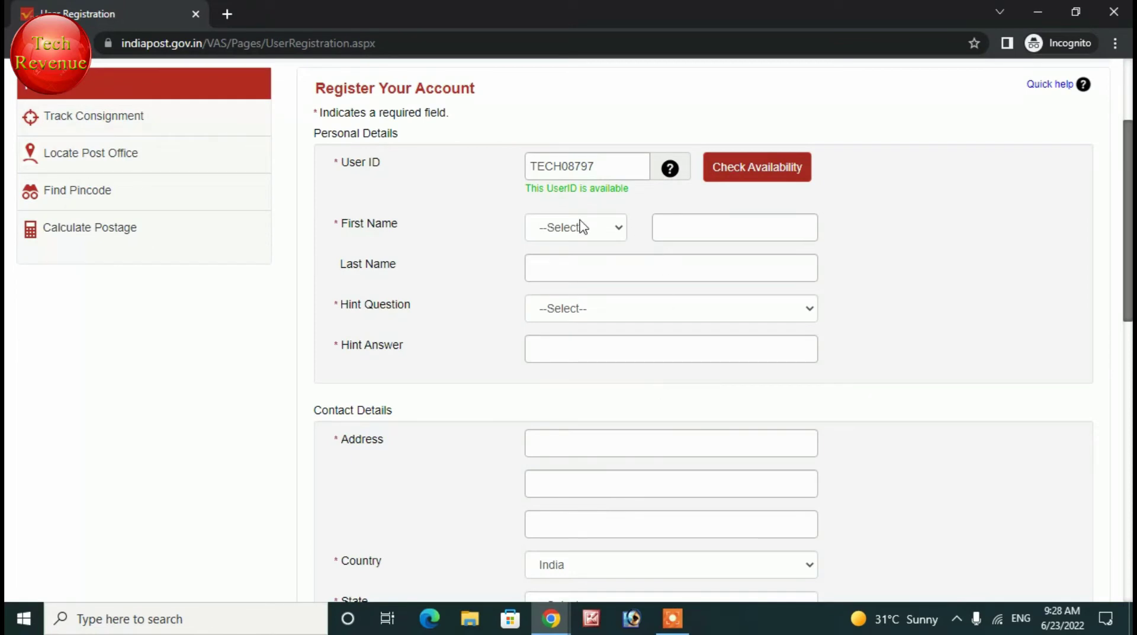
{"action": "left_click", "coordinate": [582, 227]}
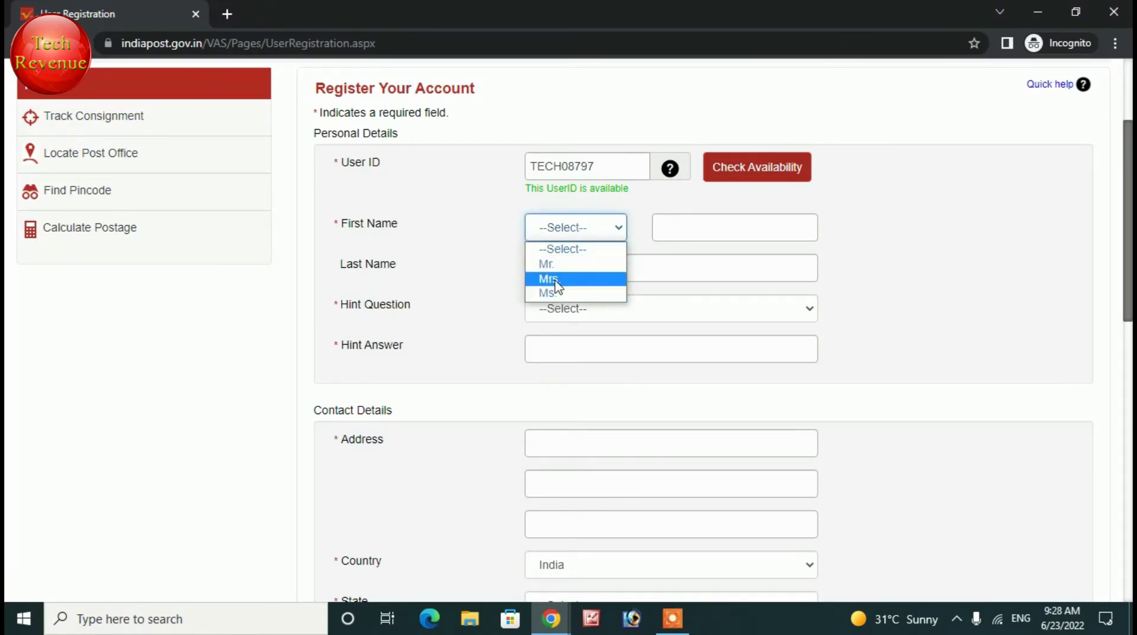
{"action": "left_click", "coordinate": [556, 280]}
{"action": "left_click", "coordinate": [557, 229]}
{"action": "left_click", "coordinate": [547, 264]}
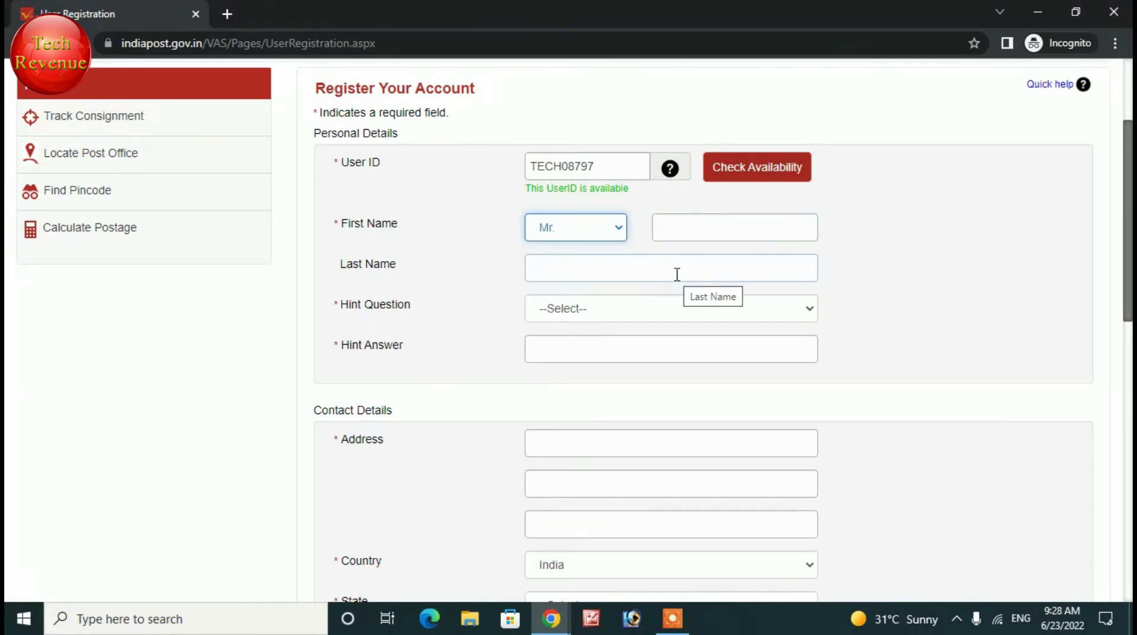
{"action": "left_click", "coordinate": [659, 320]}
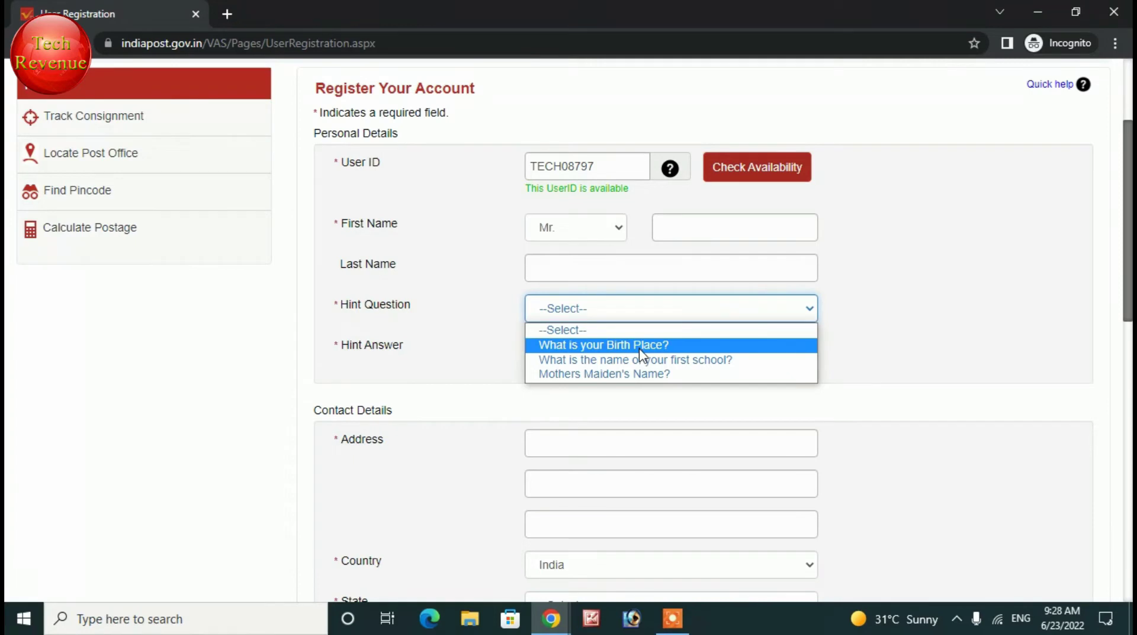
{"action": "left_click", "coordinate": [651, 361]}
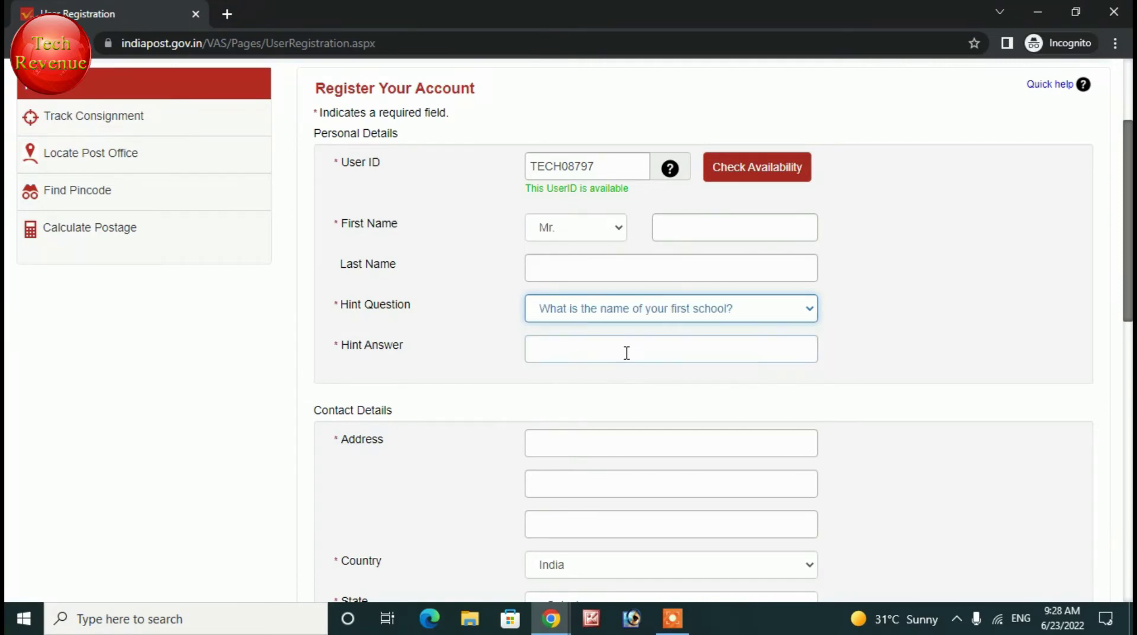
Step: Set the contact details' state to Madhya Pradesh and the city/district to KATNI
{"action": "scroll", "coordinate": [610, 355], "scroll_direction": "down", "scroll_amount": 4}
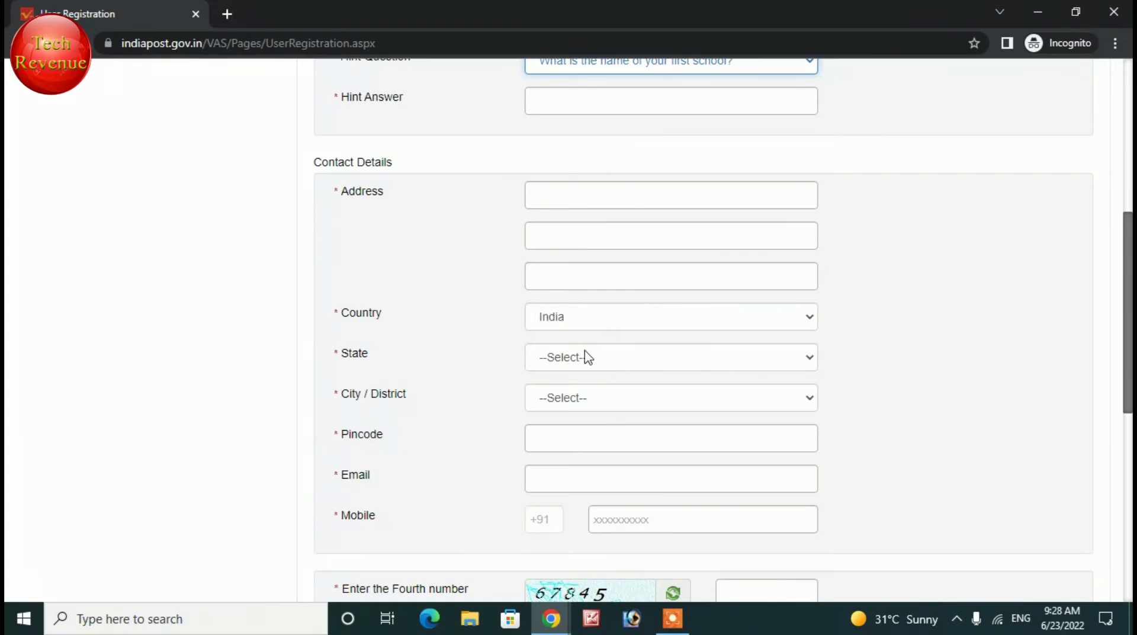
{"action": "left_click", "coordinate": [612, 359]}
{"action": "key", "text": "m"}
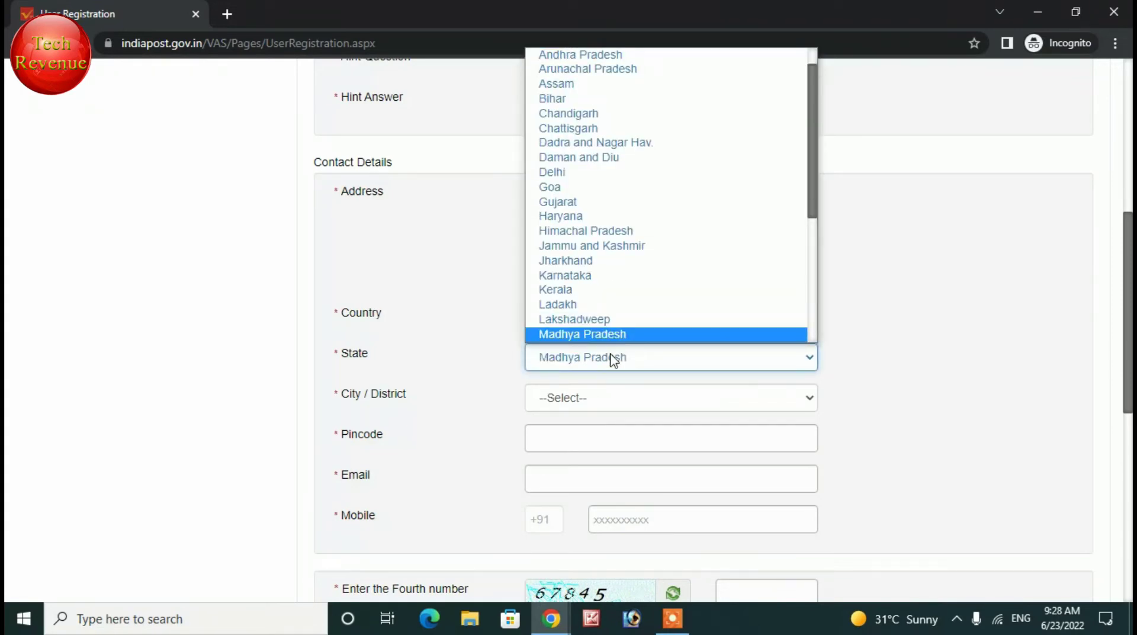
{"action": "left_click", "coordinate": [616, 320]}
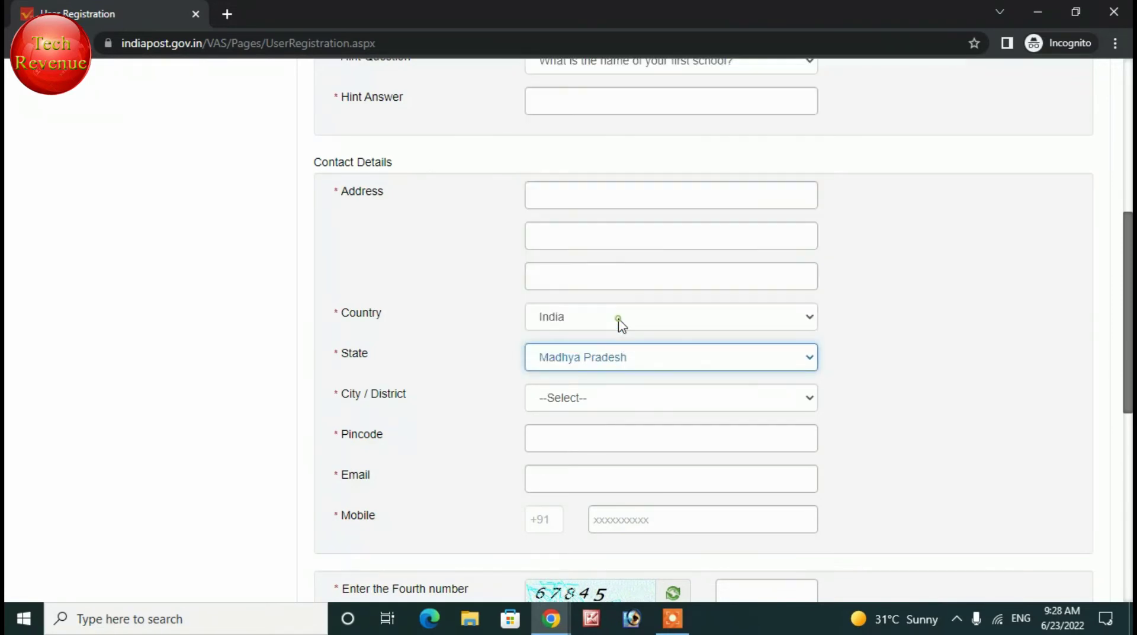
{"action": "left_click", "coordinate": [615, 396]}
{"action": "key", "text": "k"}
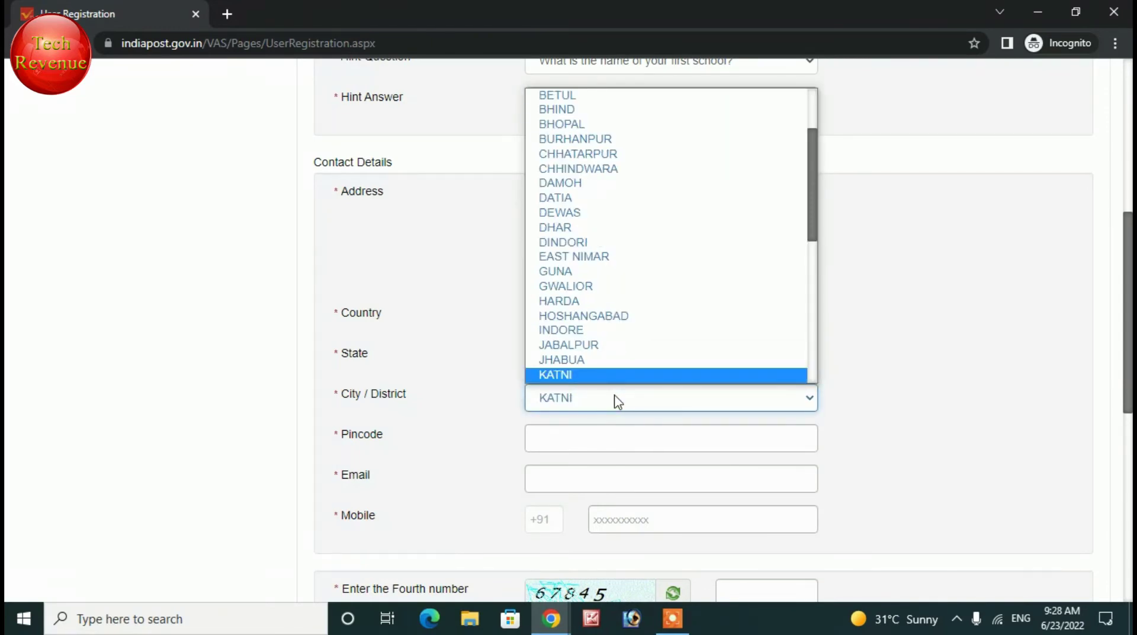
{"action": "left_click", "coordinate": [598, 366]}
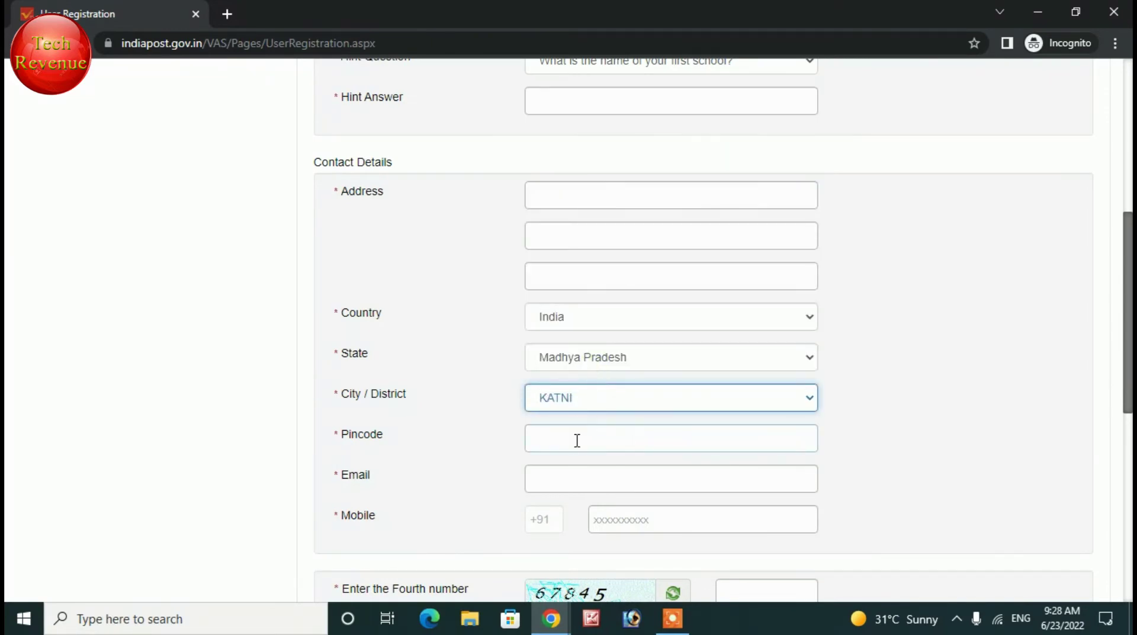
Step: Complete and submit the rest of the registration form and read the account creation message
{"action": "scroll", "coordinate": [580, 475], "scroll_direction": "down", "scroll_amount": 3}
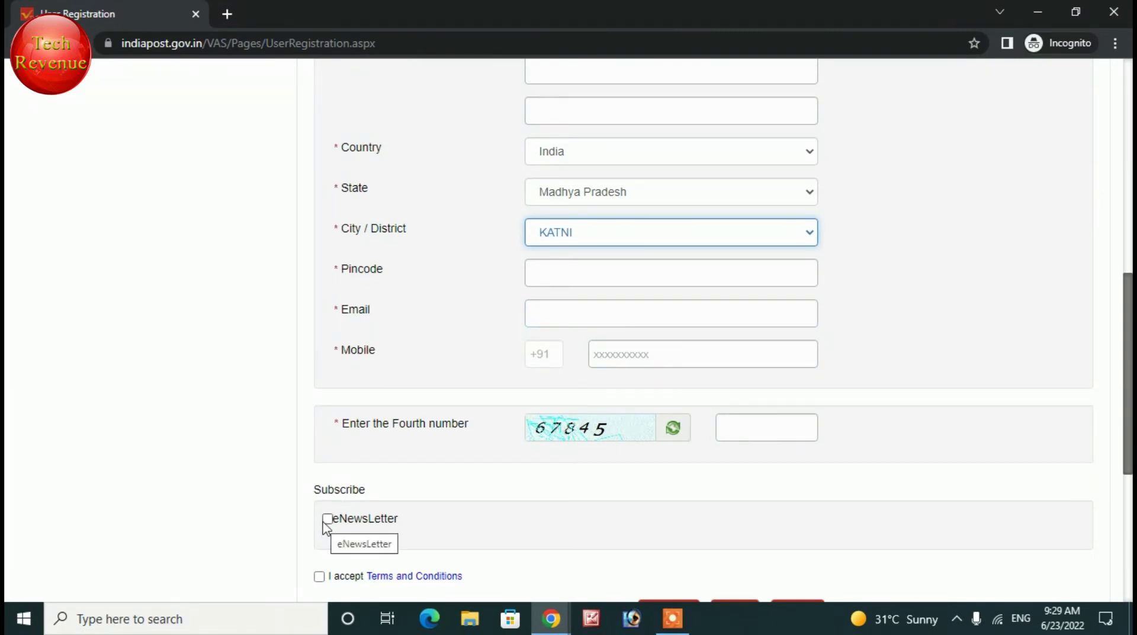
{"action": "scroll", "coordinate": [325, 521], "scroll_direction": "down", "scroll_amount": 3}
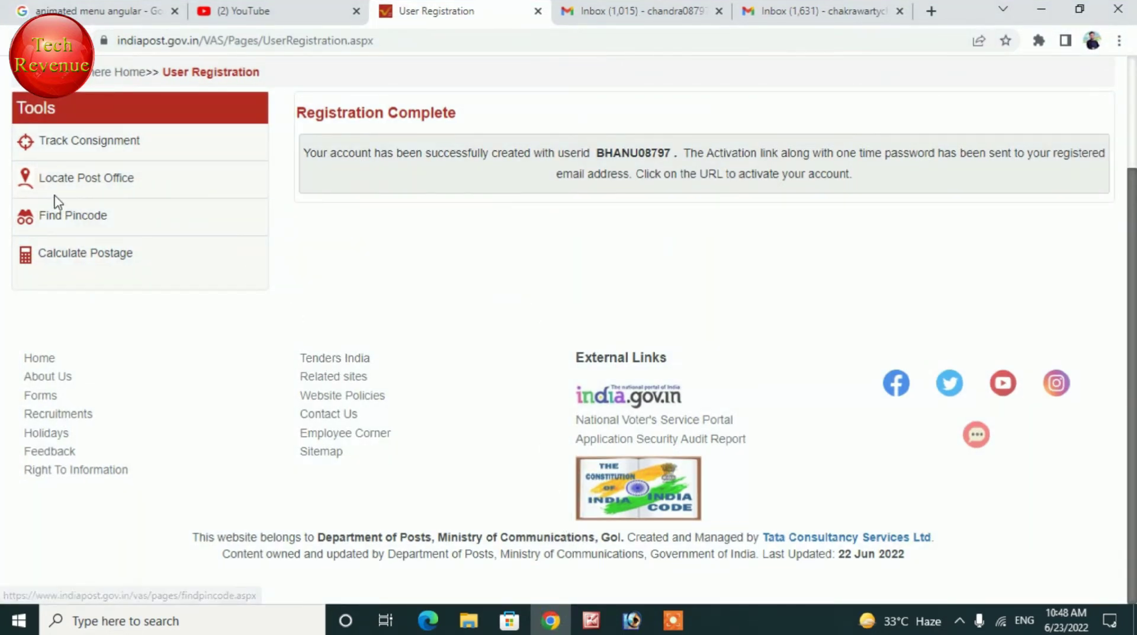
{"action": "left_click_drag", "start_coordinate": [303, 153], "coordinate": [836, 189]}
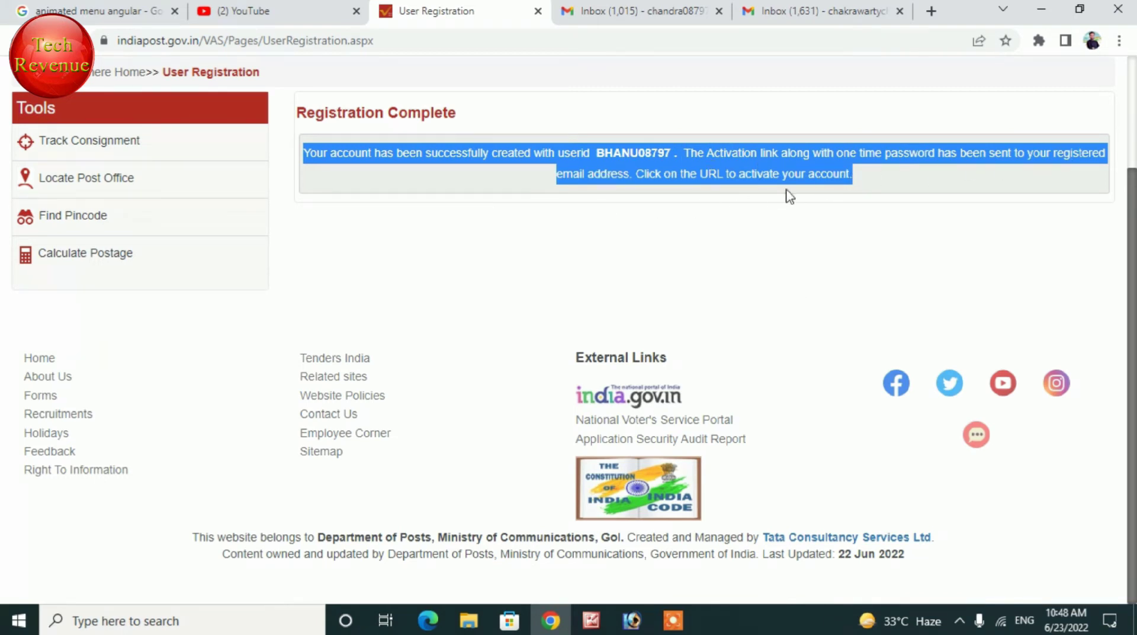
{"action": "left_click", "coordinate": [515, 177]}
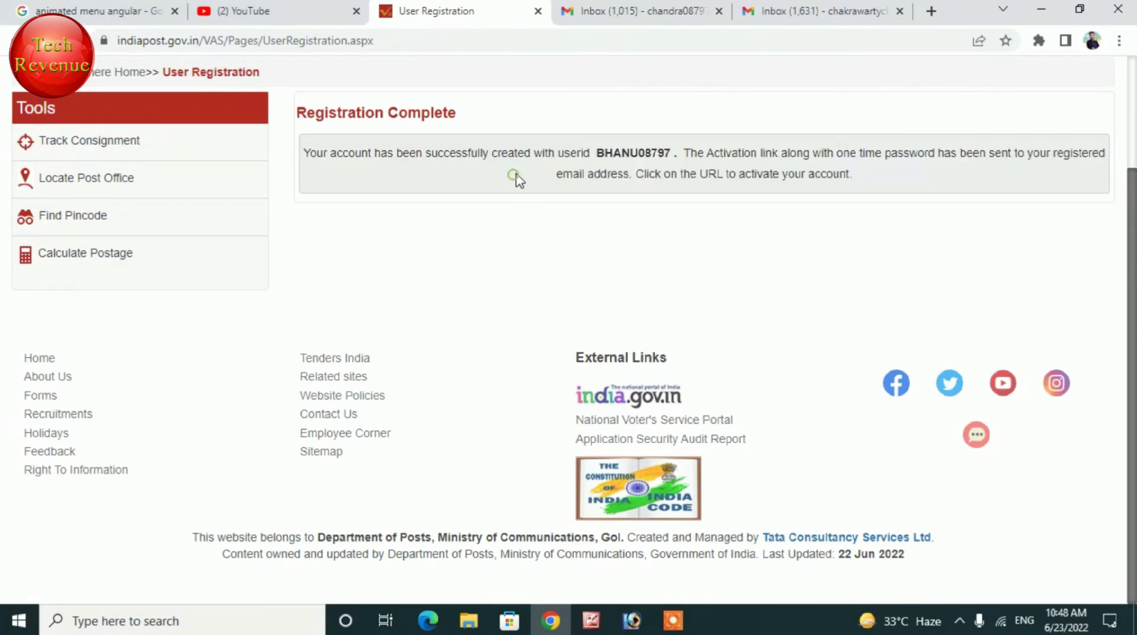
Step: Switch to the Gmail inbox and open the India Post account activation email
{"action": "left_click", "coordinate": [806, 10]}
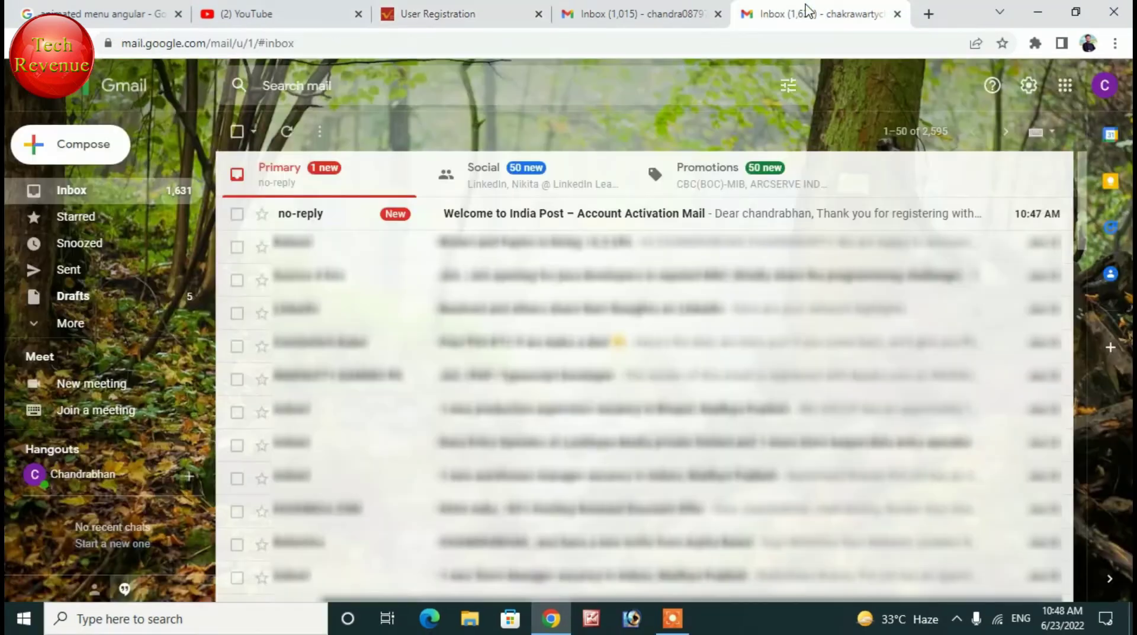
{"action": "left_click", "coordinate": [395, 187]}
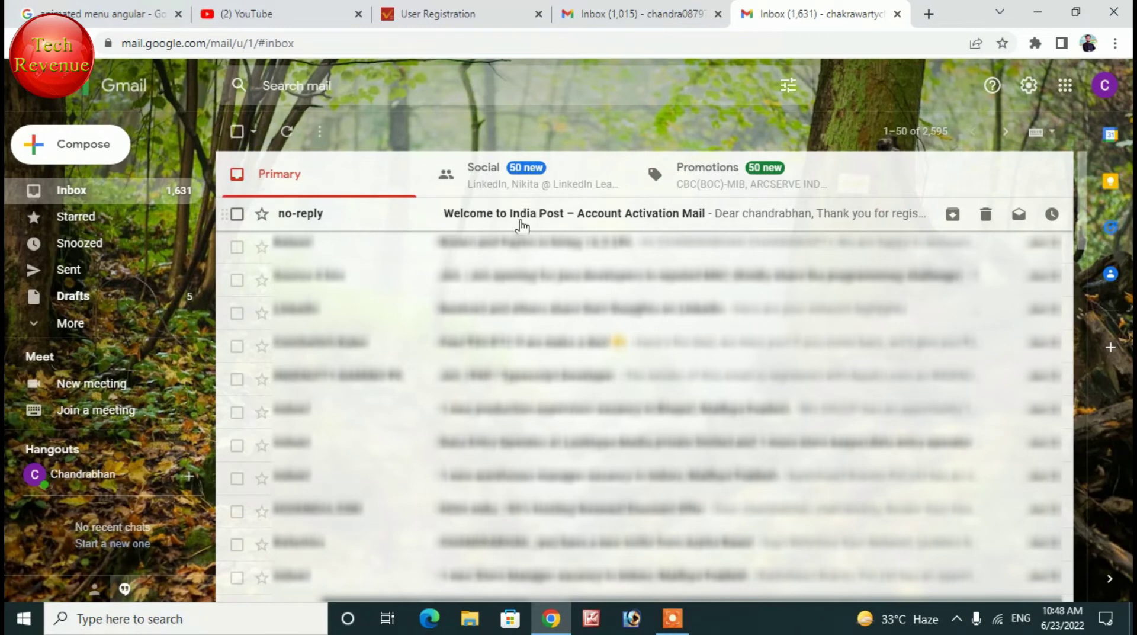
{"action": "left_click", "coordinate": [655, 224]}
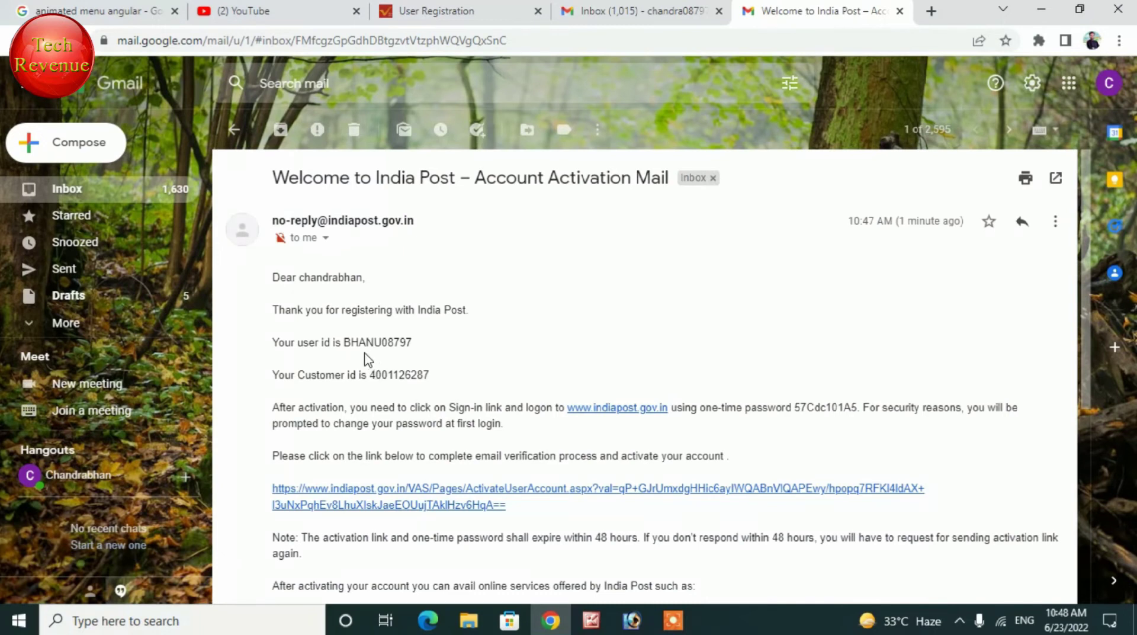
Step: Read the user and customer IDs in the email, activate the account through its link, and check the activated user ID
{"action": "left_click_drag", "start_coordinate": [347, 337], "coordinate": [436, 350]}
{"action": "left_click_drag", "start_coordinate": [371, 376], "coordinate": [440, 379]}
{"action": "left_click", "coordinate": [570, 356]}
{"action": "left_click_drag", "start_coordinate": [346, 342], "coordinate": [412, 342]}
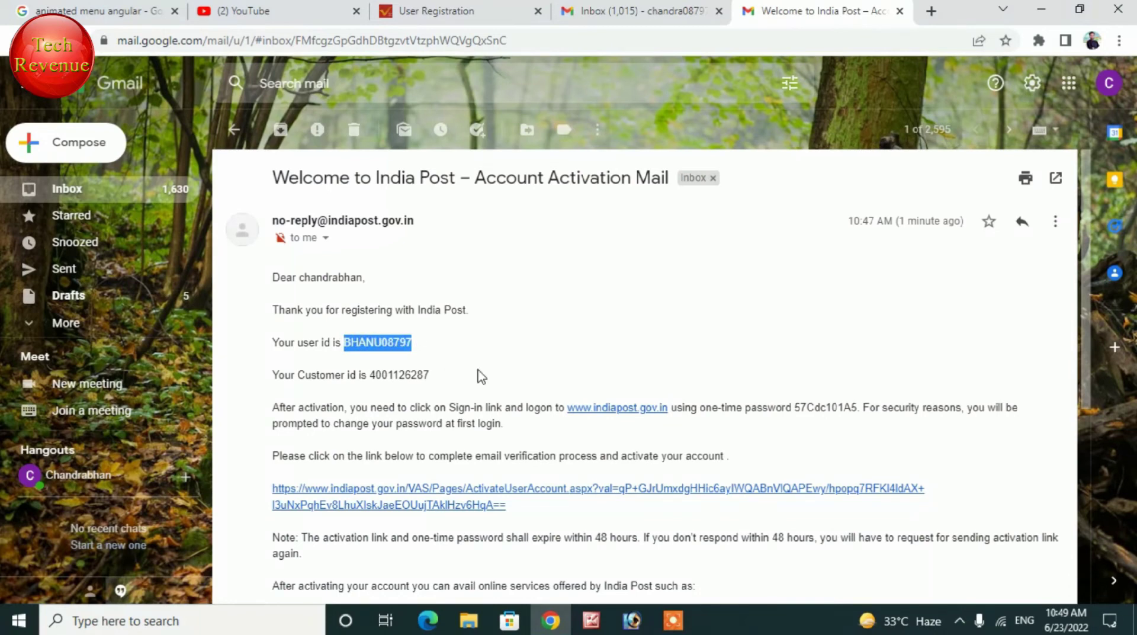
{"action": "left_click", "coordinate": [486, 500]}
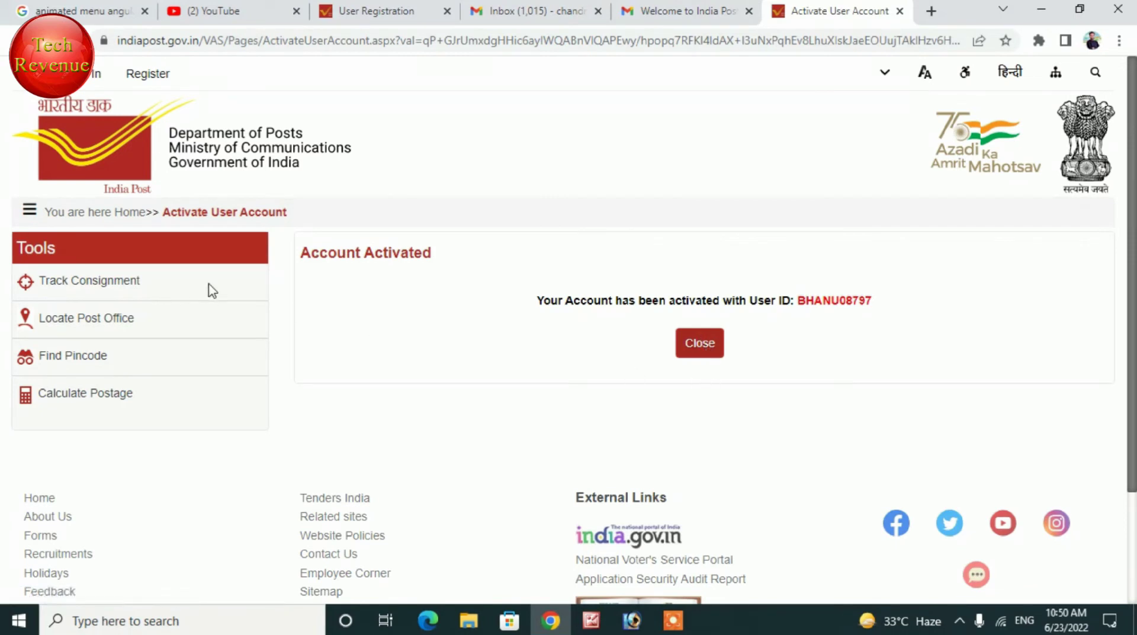
{"action": "left_click_drag", "start_coordinate": [545, 302], "coordinate": [901, 312]}
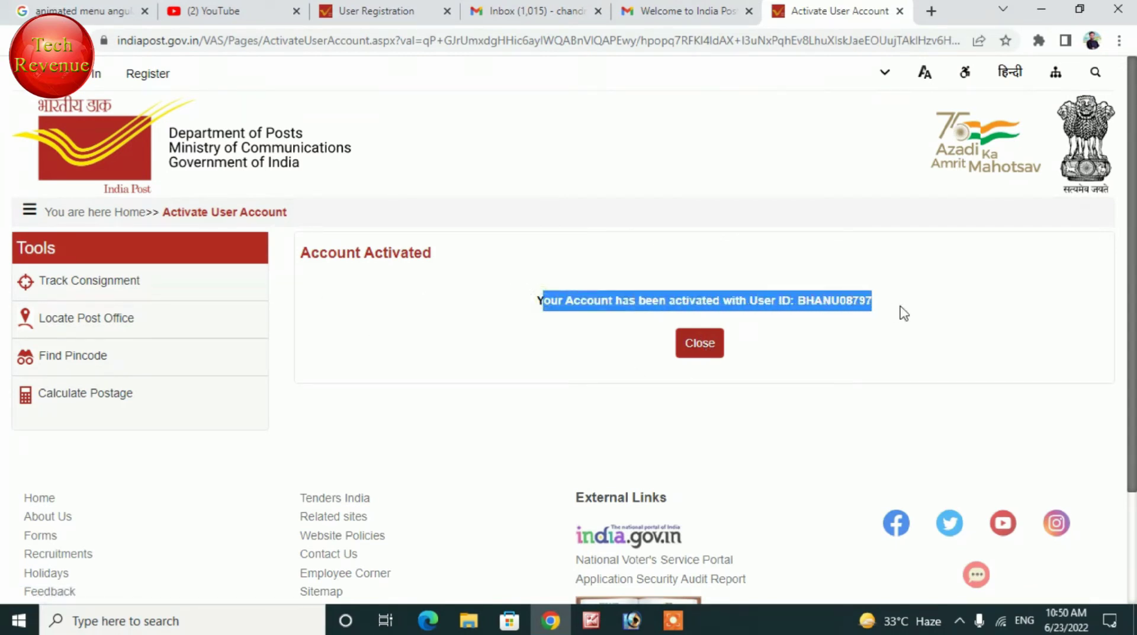
{"action": "left_click", "coordinate": [513, 354]}
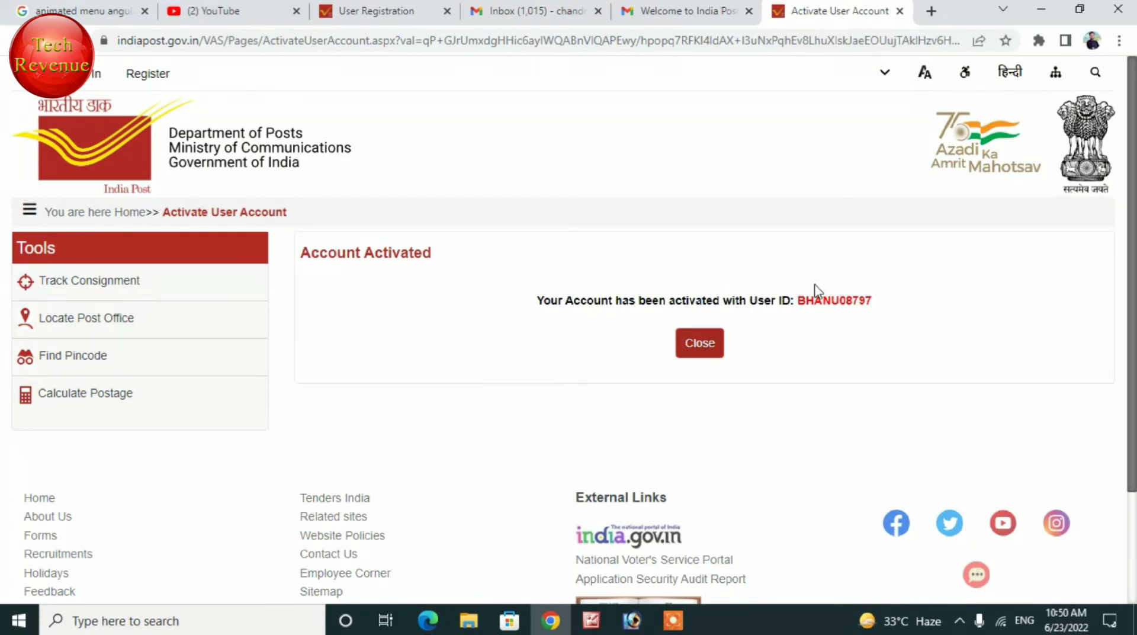
{"action": "left_click_drag", "start_coordinate": [798, 300], "coordinate": [885, 305]}
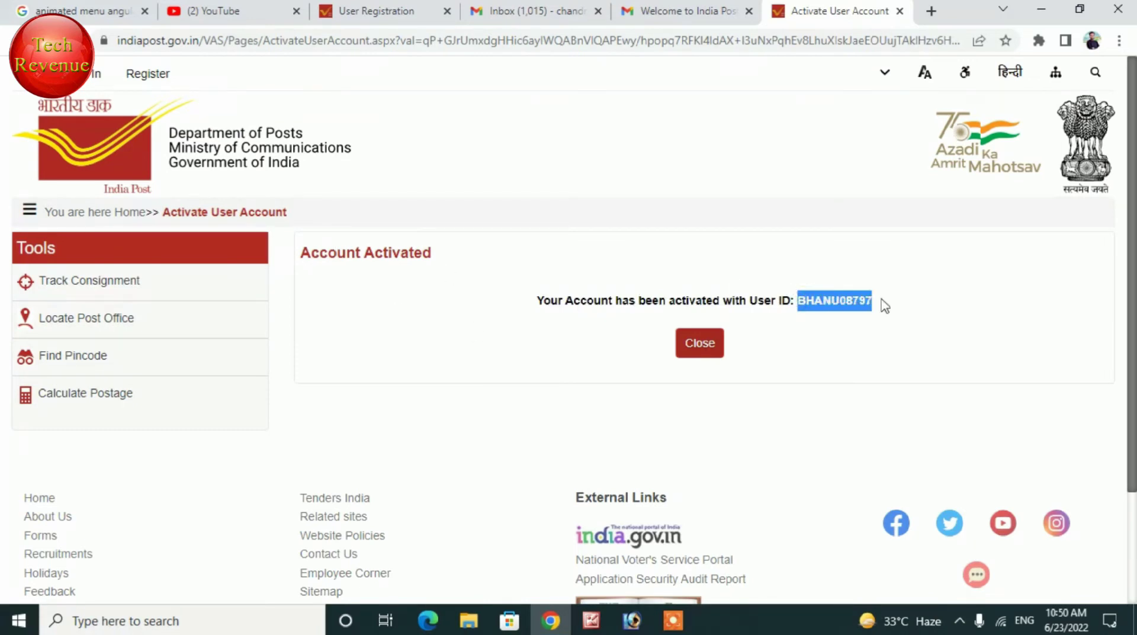
Step: Close the activation notice, sign in with the user ID and one-time password, and dismiss the offer to save the password
{"action": "left_click", "coordinate": [688, 346]}
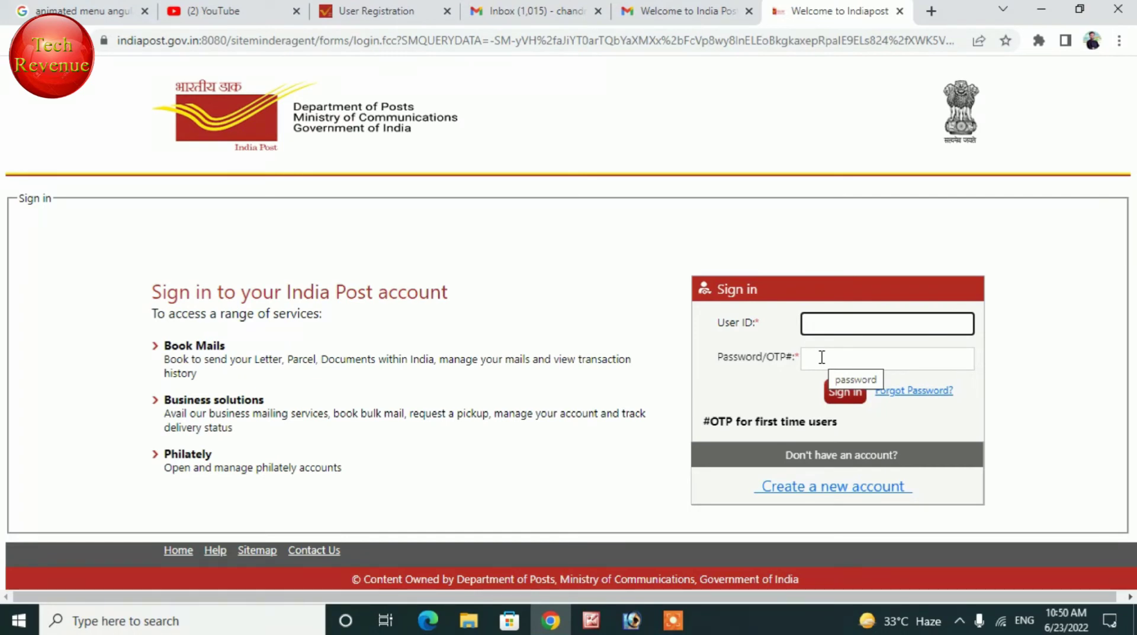
{"action": "left_click", "coordinate": [845, 395]}
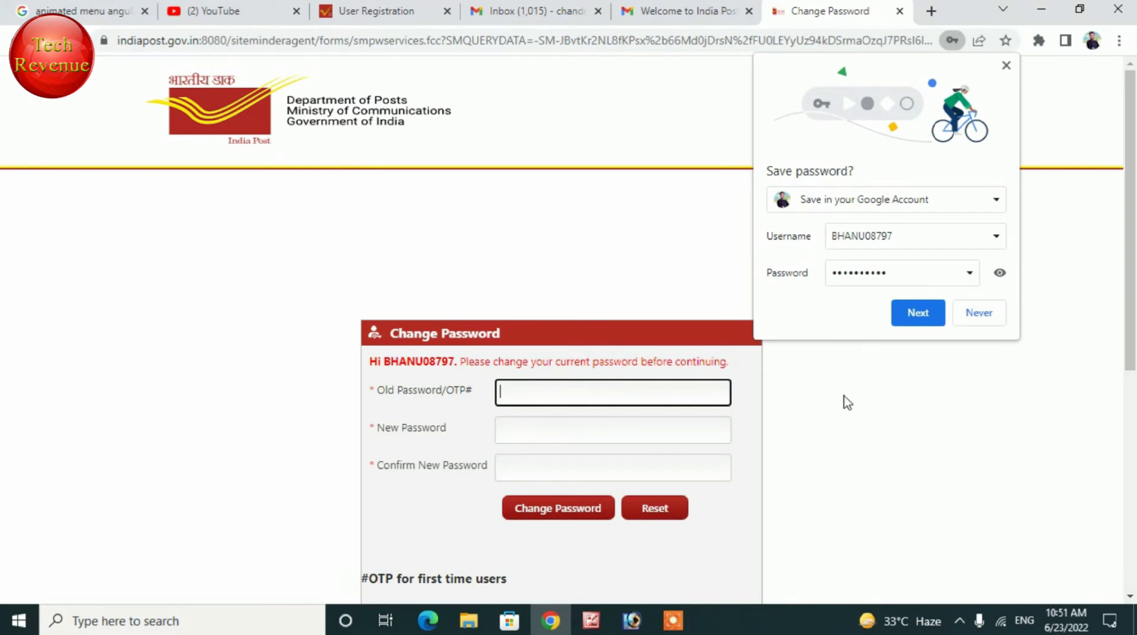
{"action": "left_click", "coordinate": [1006, 66]}
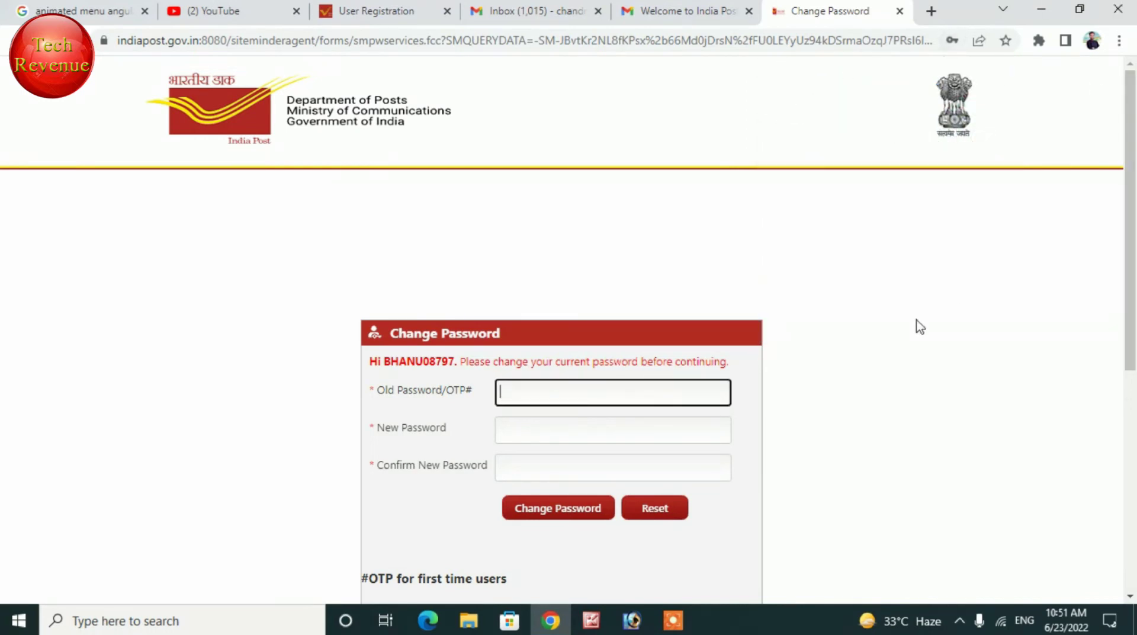
Step: Change the one-time password by entering the old password, the new account password and its confirmation
{"action": "scroll", "coordinate": [917, 325], "scroll_direction": "down", "scroll_amount": 1}
{"action": "scroll", "coordinate": [593, 249], "scroll_direction": "up", "scroll_amount": 1}
{"action": "left_click", "coordinate": [538, 510]}
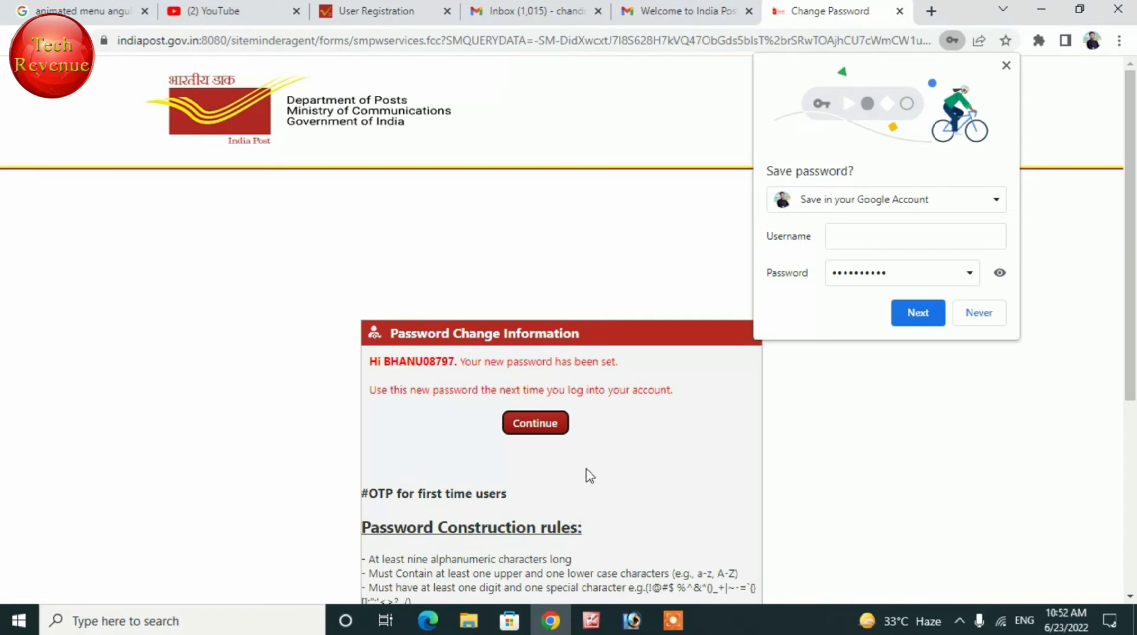
Step: Dismiss the offer to save the password and continue from the password change information to the India Post home page
{"action": "left_click", "coordinate": [1006, 66]}
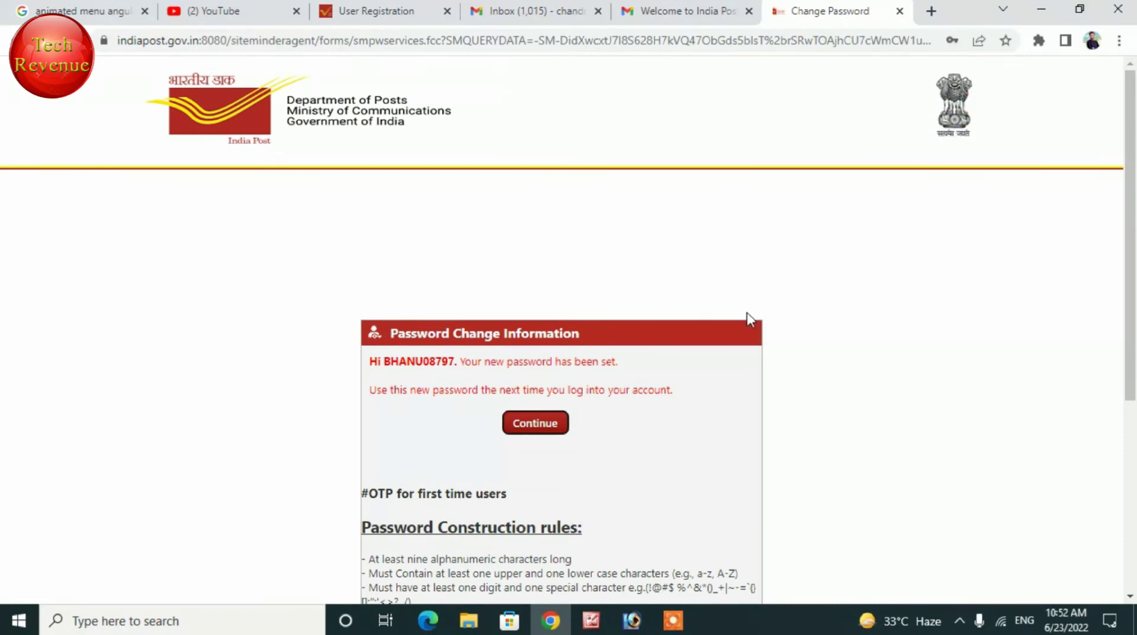
{"action": "scroll", "coordinate": [747, 311], "scroll_direction": "down", "scroll_amount": 1}
{"action": "scroll", "coordinate": [748, 318], "scroll_direction": "down", "scroll_amount": 2}
{"action": "scroll", "coordinate": [748, 317], "scroll_direction": "up", "scroll_amount": 3}
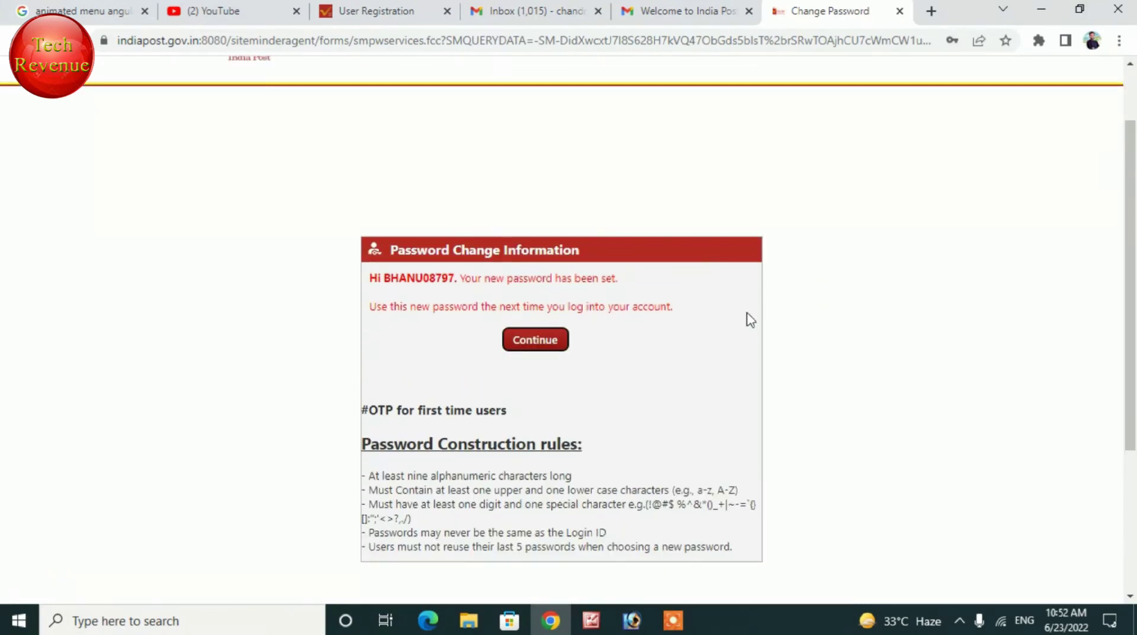
{"action": "scroll", "coordinate": [813, 223], "scroll_direction": "up", "scroll_amount": 1}
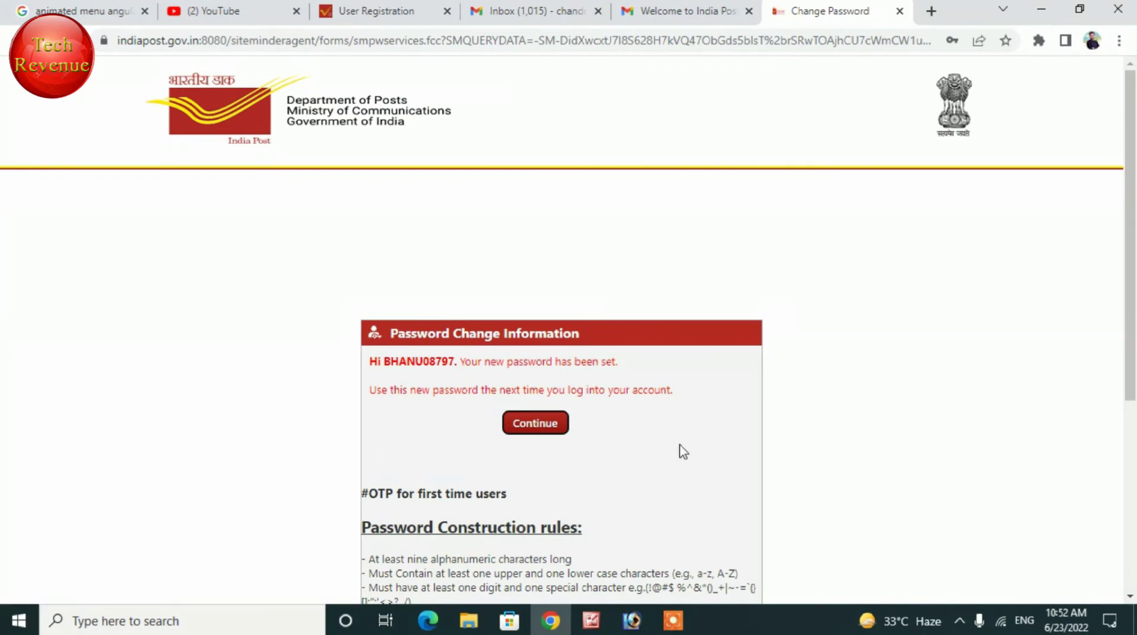
{"action": "scroll", "coordinate": [678, 450], "scroll_direction": "down", "scroll_amount": 1}
{"action": "scroll", "coordinate": [678, 450], "scroll_direction": "up", "scroll_amount": 1}
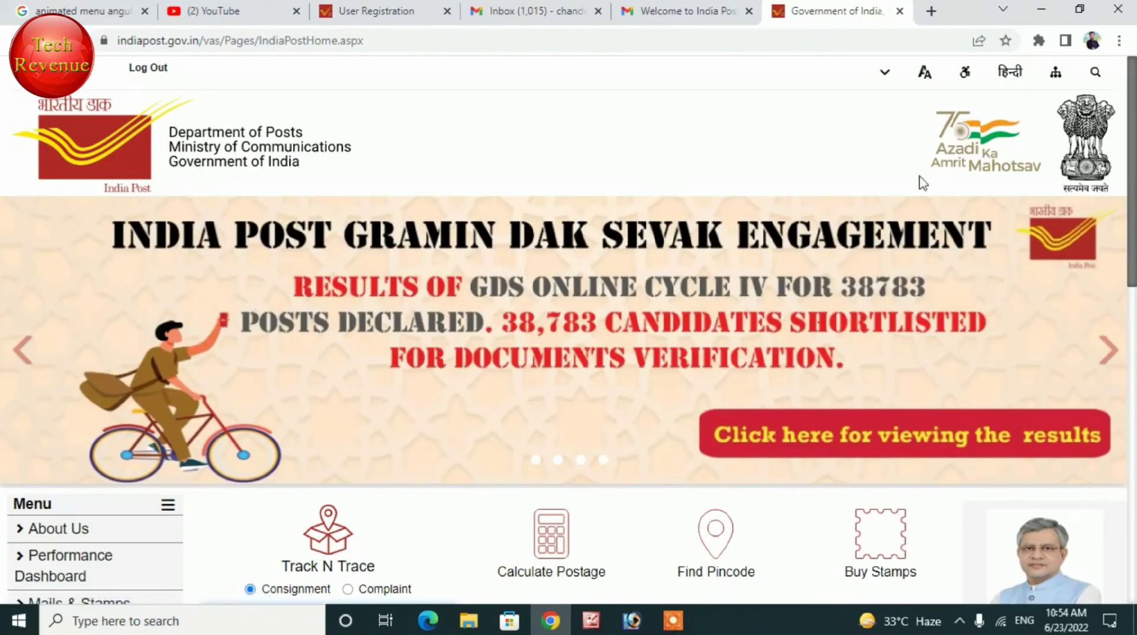
Step: Check the signed-in account's details and its password and profile options, and close them again
{"action": "left_click", "coordinate": [17, 81]}
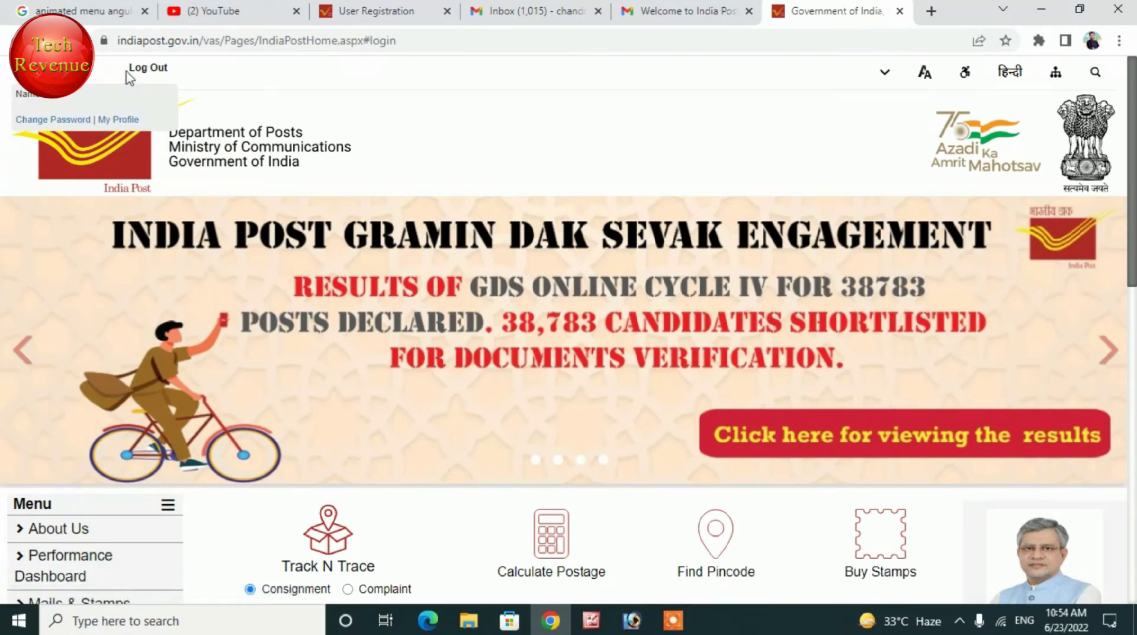
{"action": "left_click", "coordinate": [13, 81]}
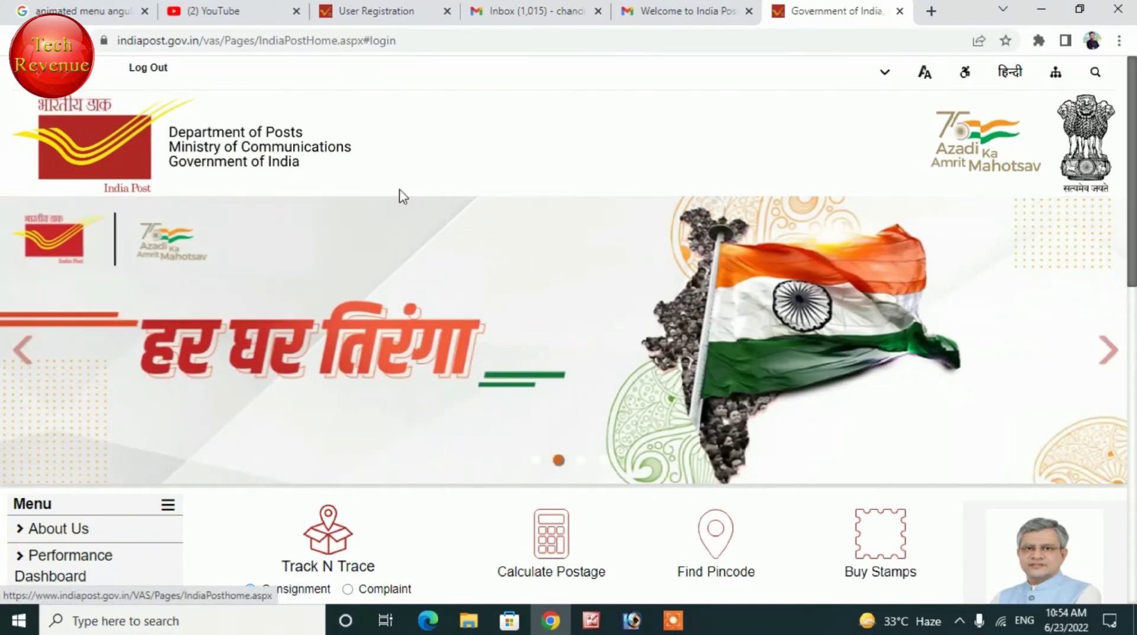
Step: Look over the services on the home page and open the Retail Services section of the site menu
{"action": "scroll", "coordinate": [535, 308], "scroll_direction": "down", "scroll_amount": 3}
{"action": "scroll", "coordinate": [535, 308], "scroll_direction": "down", "scroll_amount": 5}
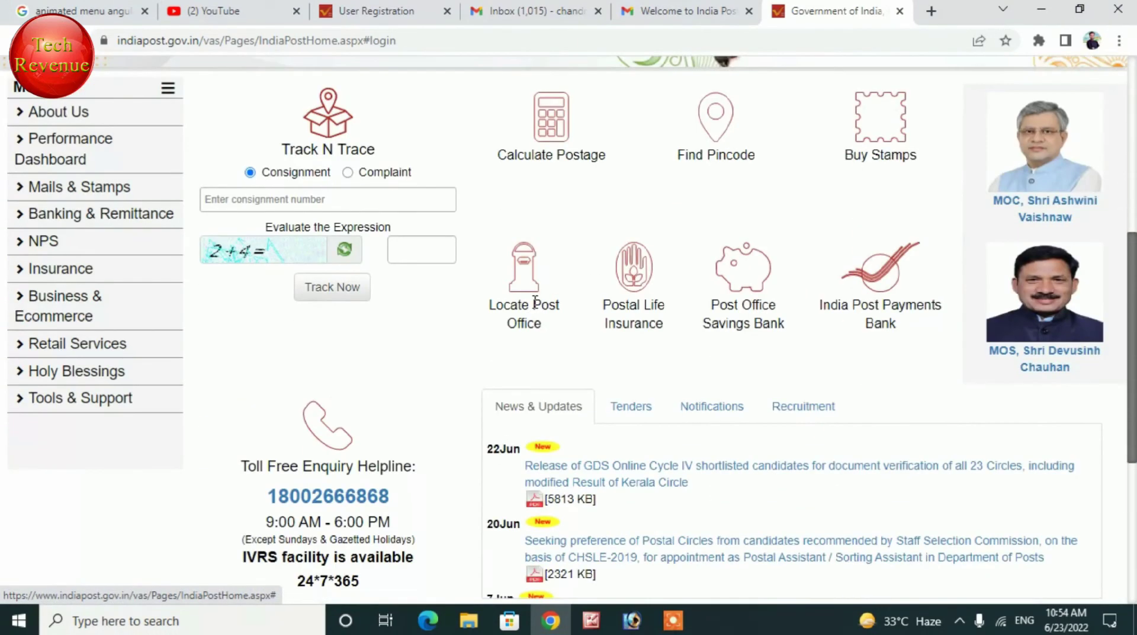
{"action": "scroll", "coordinate": [533, 299], "scroll_direction": "up", "scroll_amount": 3}
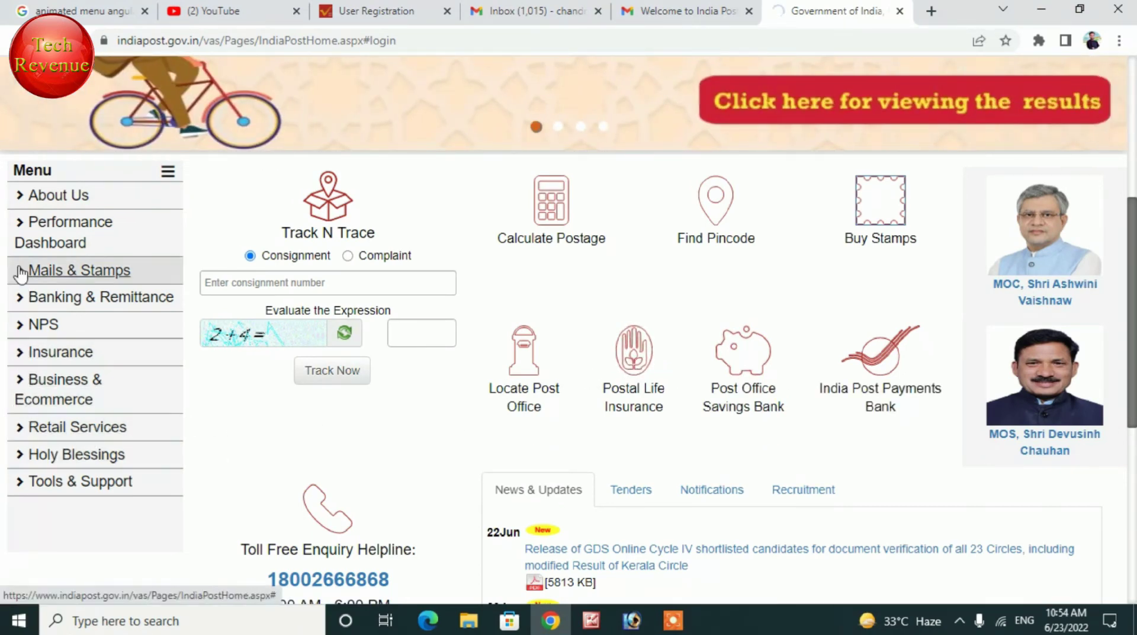
{"action": "left_click", "coordinate": [15, 430]}
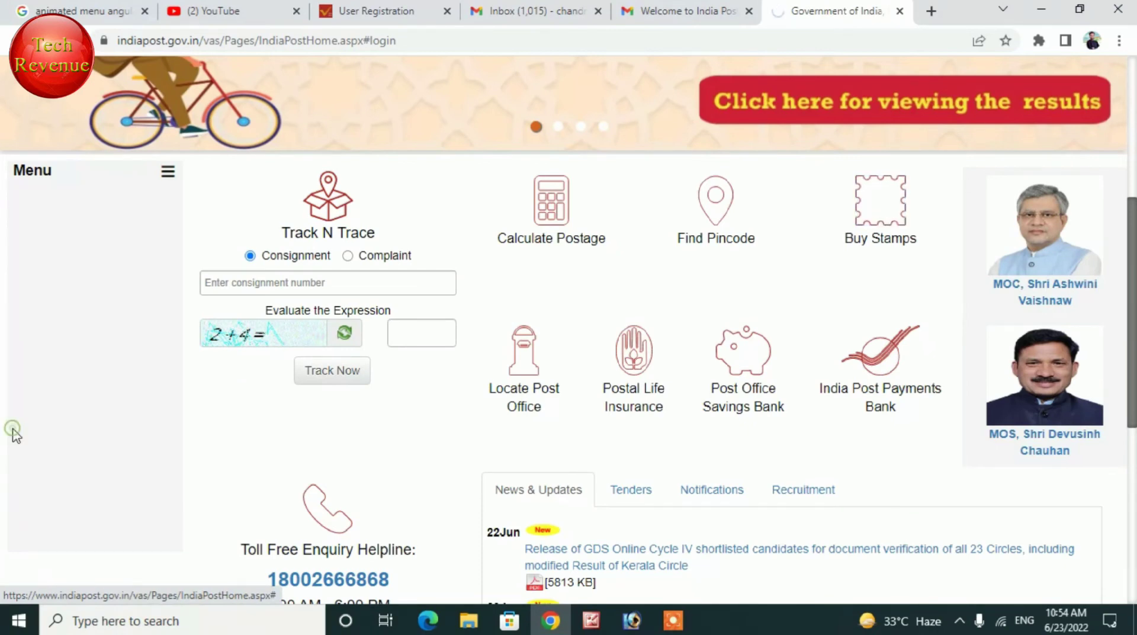